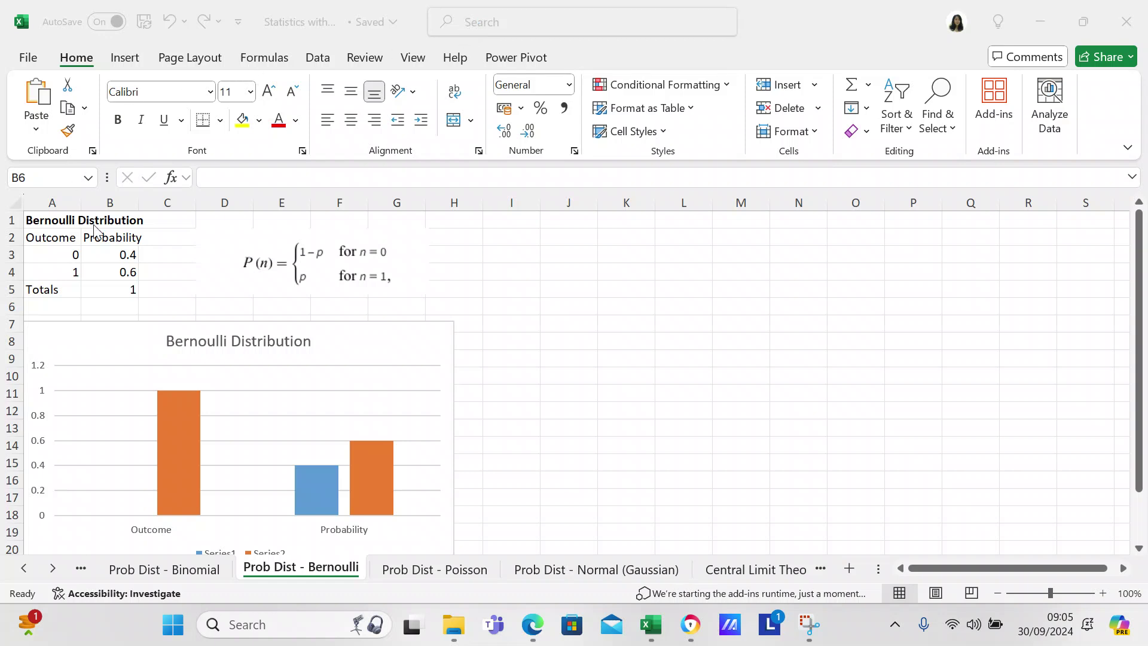
Enter 0.5 as the probability in both B3 (outcome 0) and B4 (outcome 1)
left_click(117, 254)
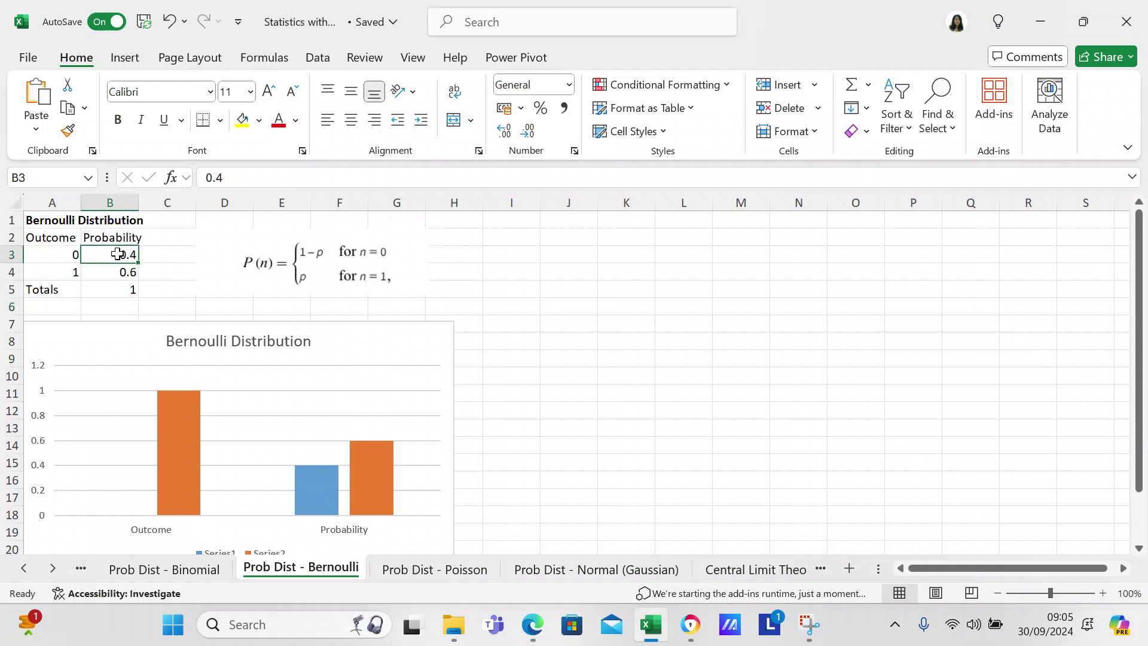
type("0")
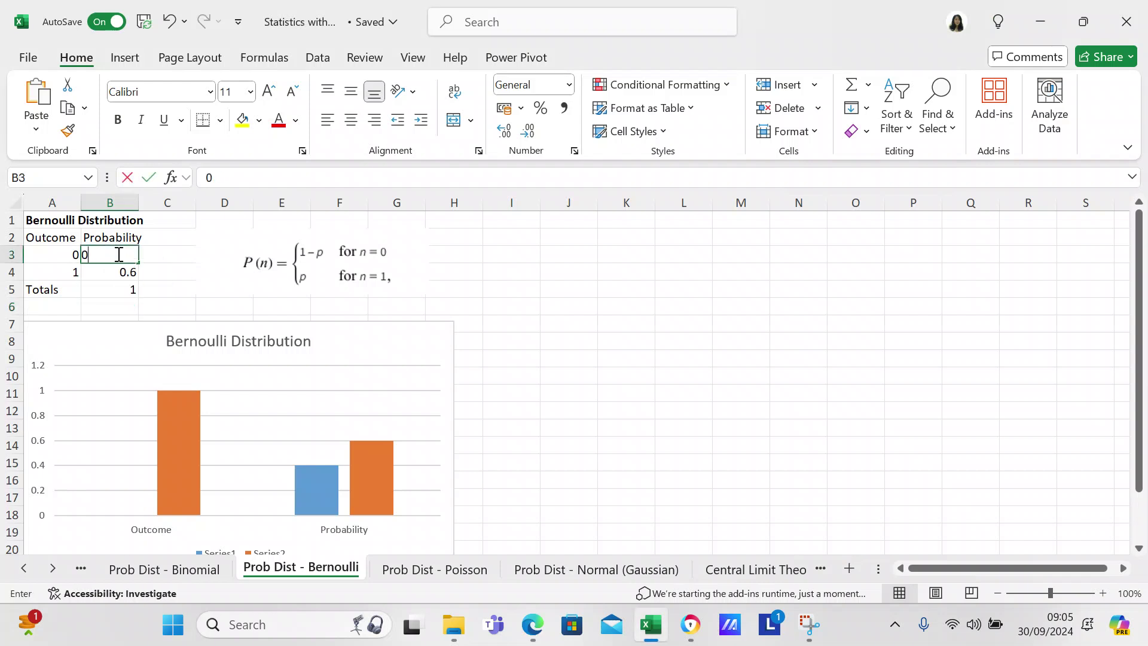
type(".5")
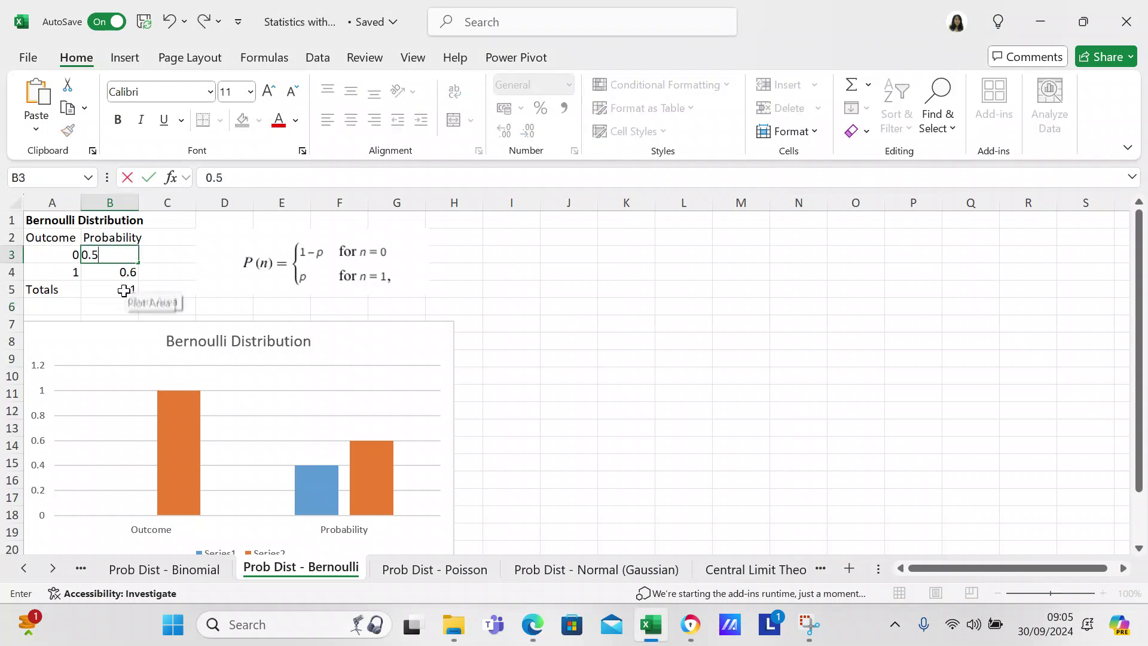
left_click(119, 270)
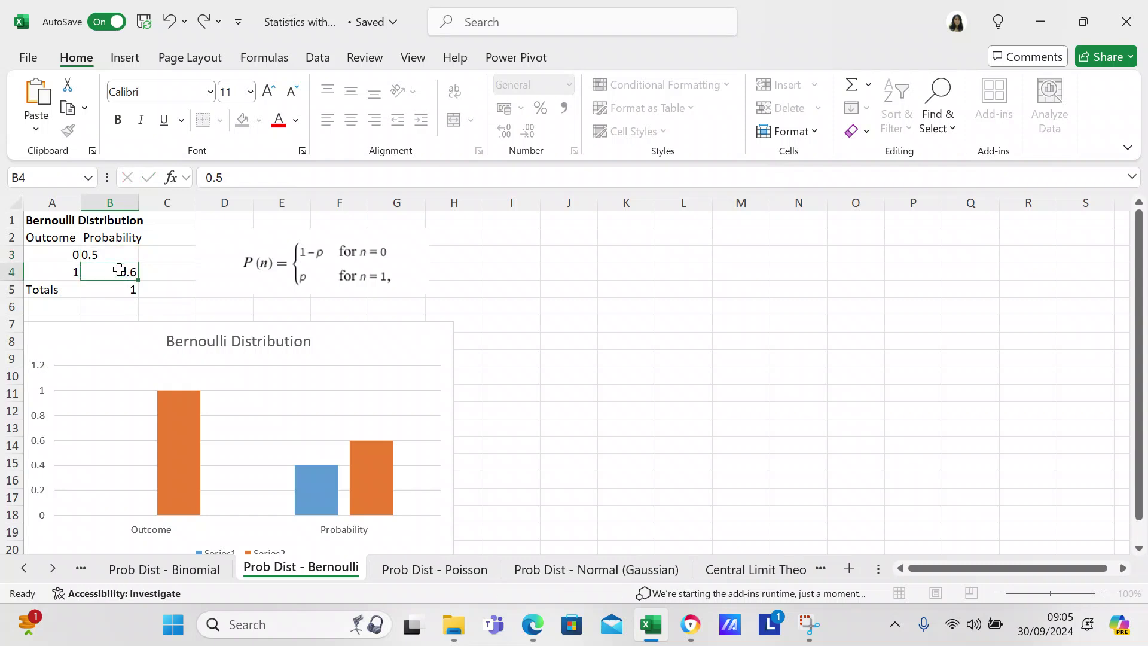
type("0.5")
key("Return")
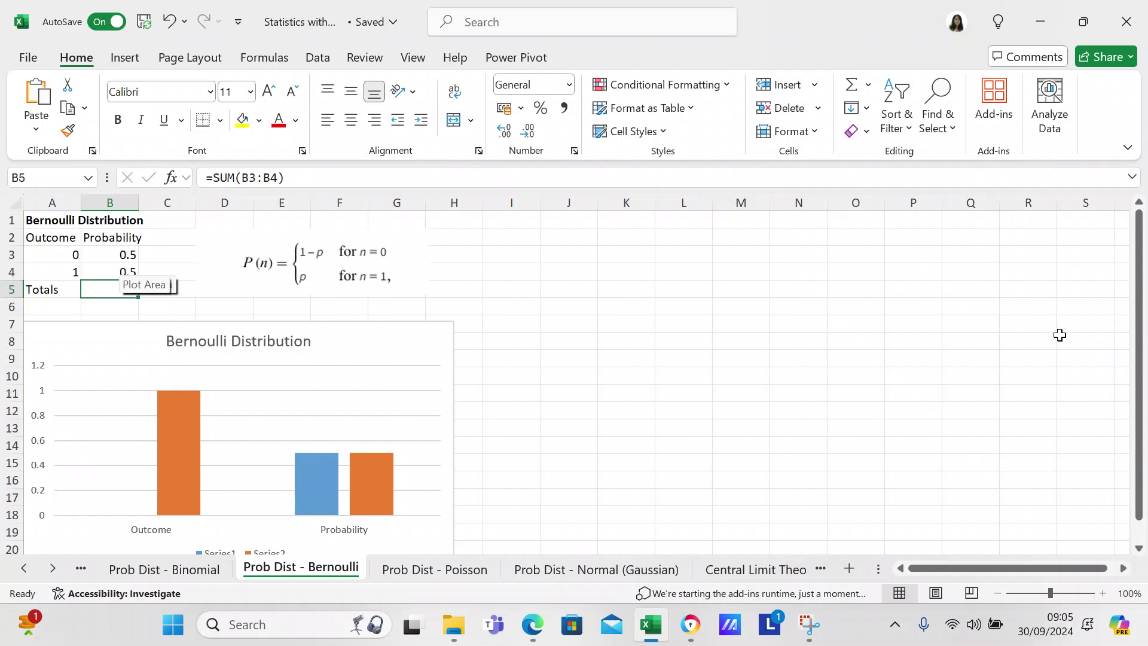
left_click_drag(1141, 367, 1136, 429)
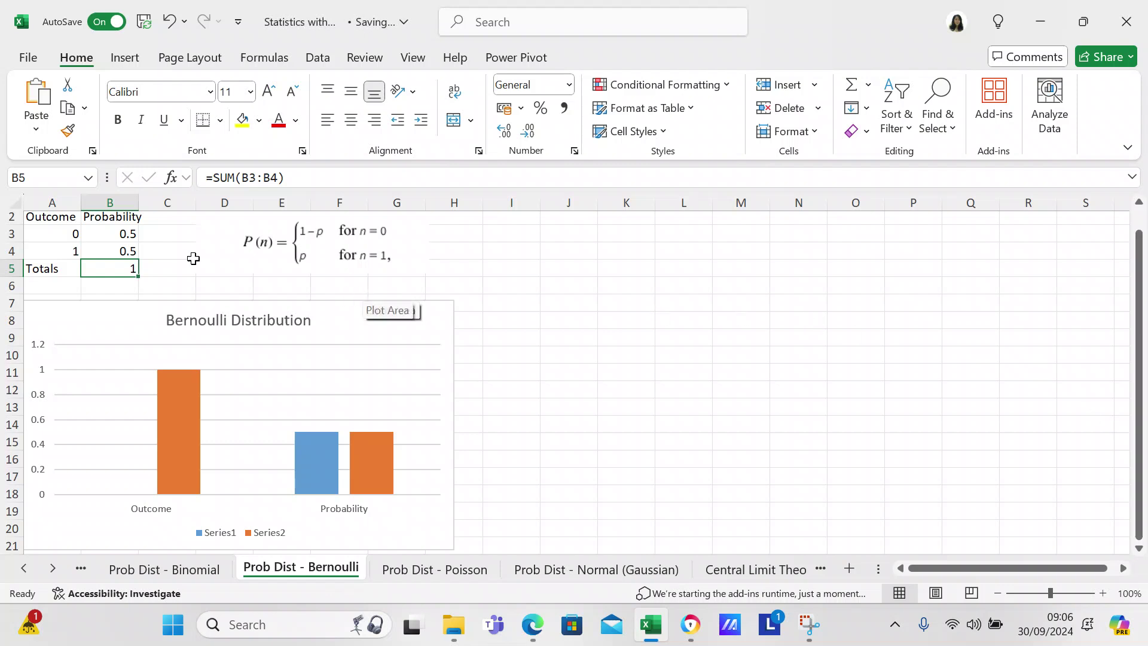
Change the probabilities to 0.7 in B3 and 0.3 in B4
left_click(134, 233)
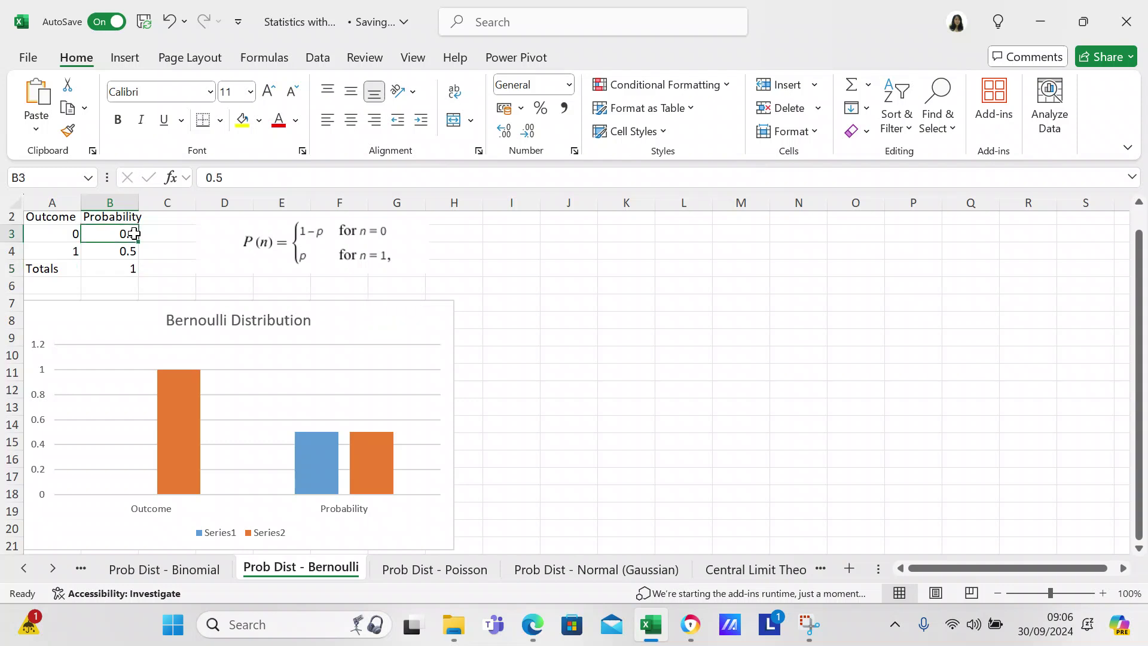
type("0")
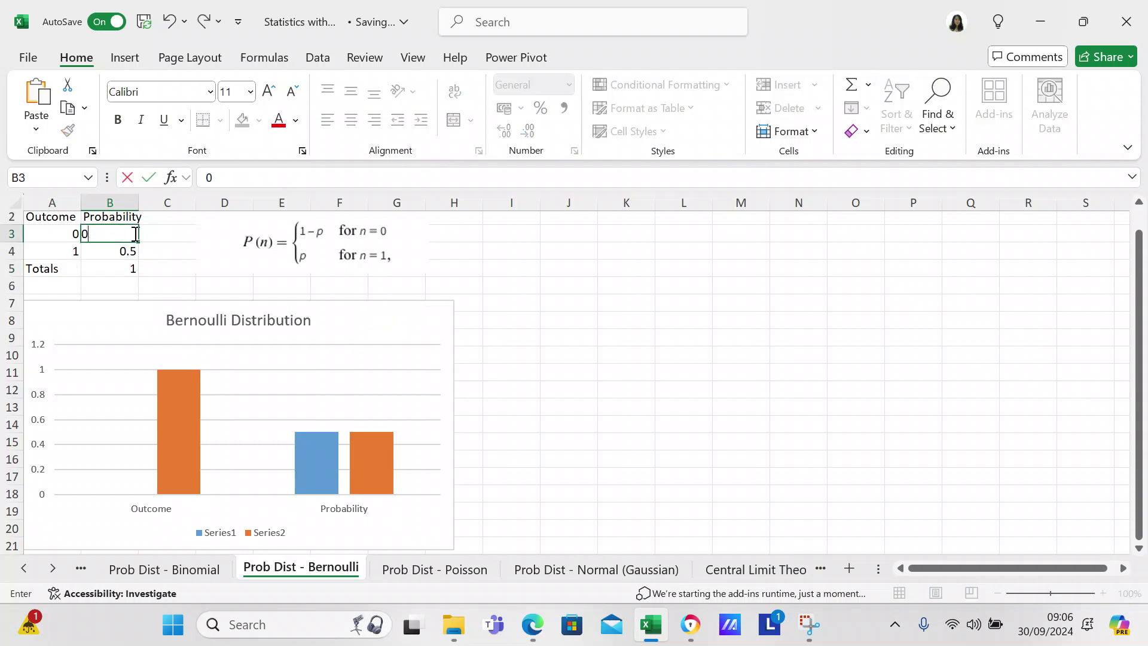
type(".7")
left_click(128, 251)
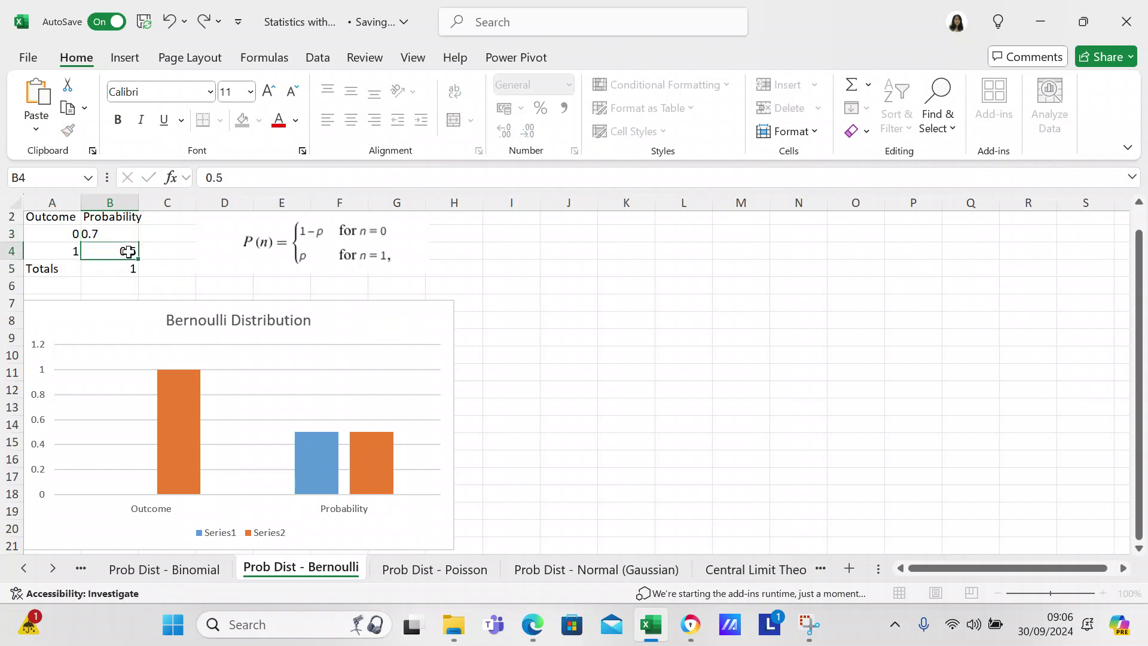
type("0")
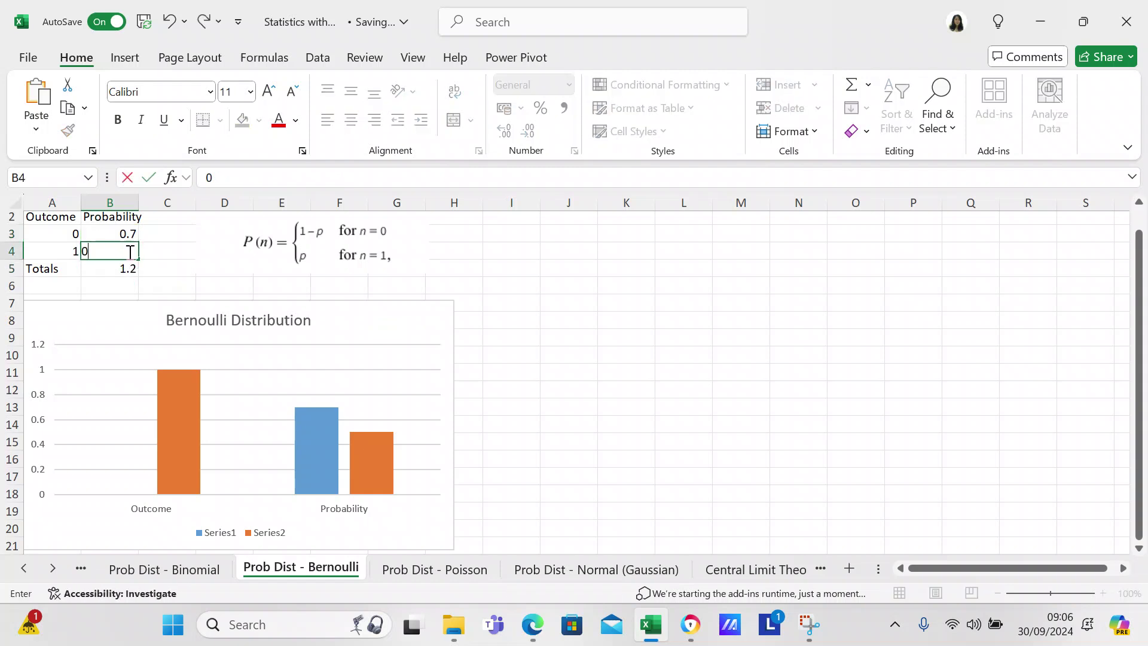
type(".3")
key("Return")
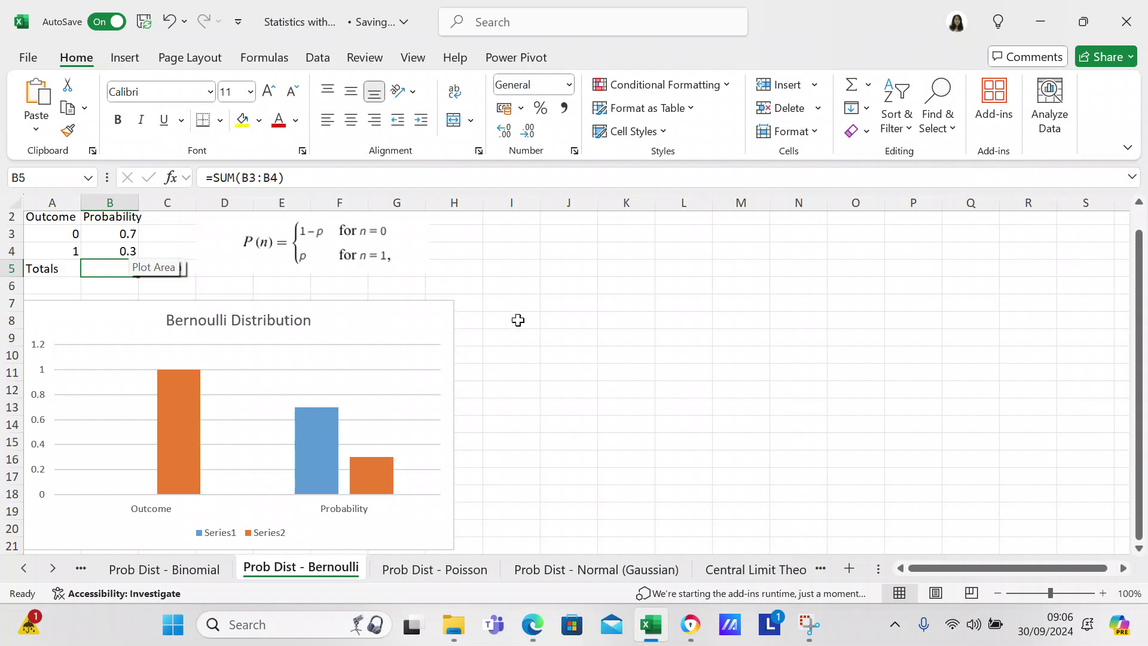
Select the Outcome/Probability table A2:B4 and open Recommended Charts for it
left_click(65, 218)
key("shift+Right")
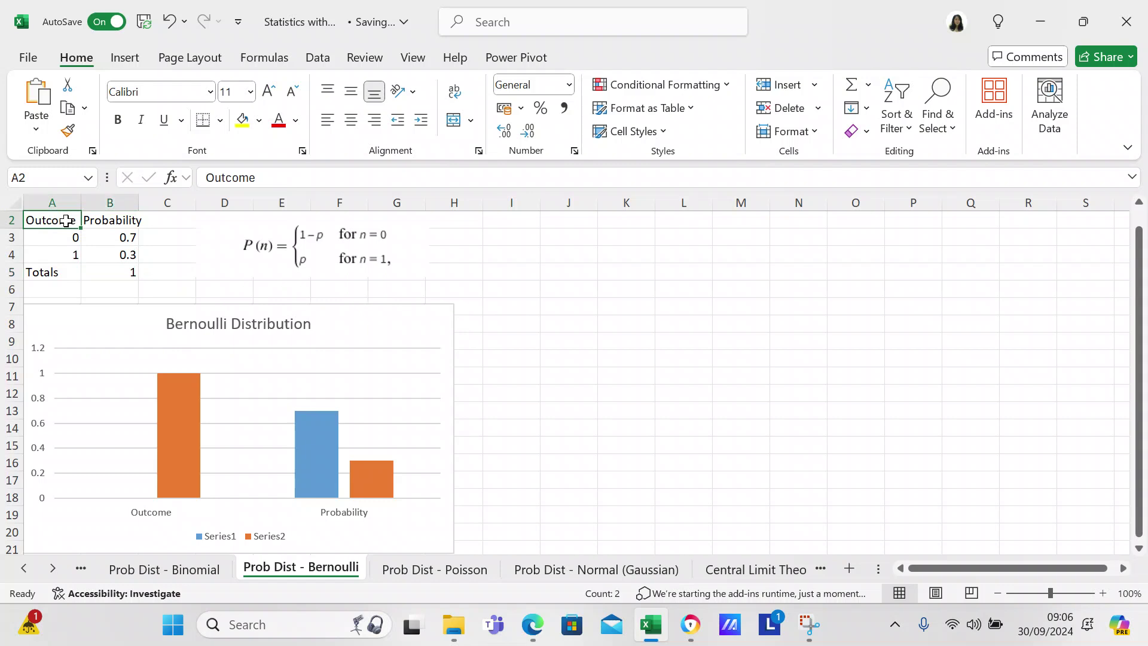
key("shift+Down")
key("shift+Down")
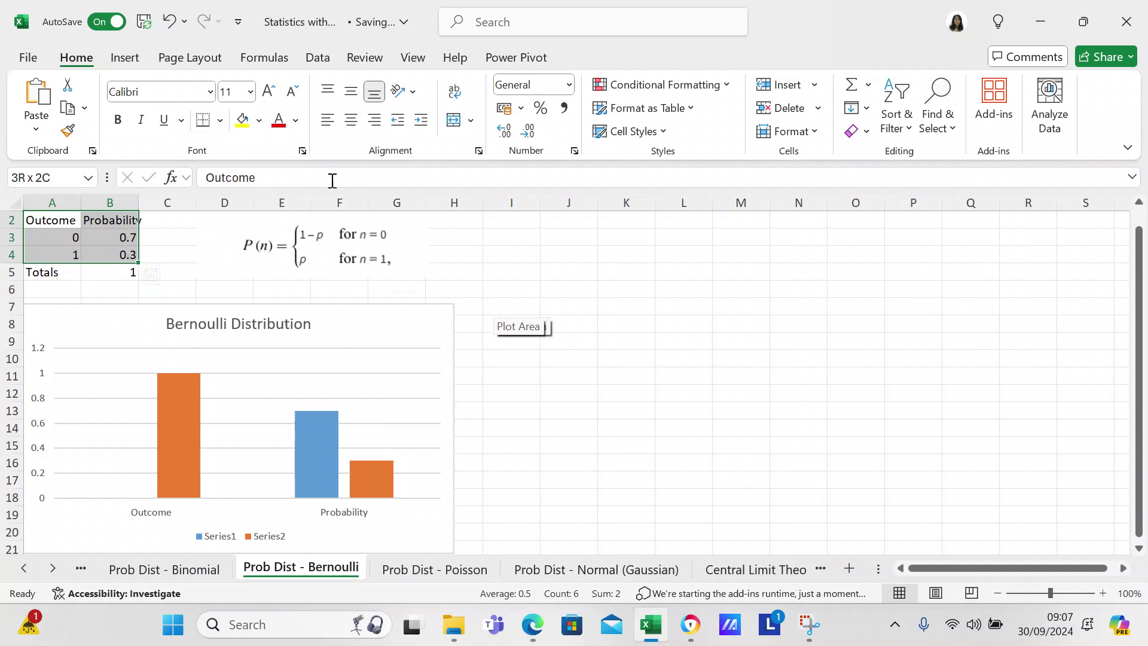
left_click(124, 57)
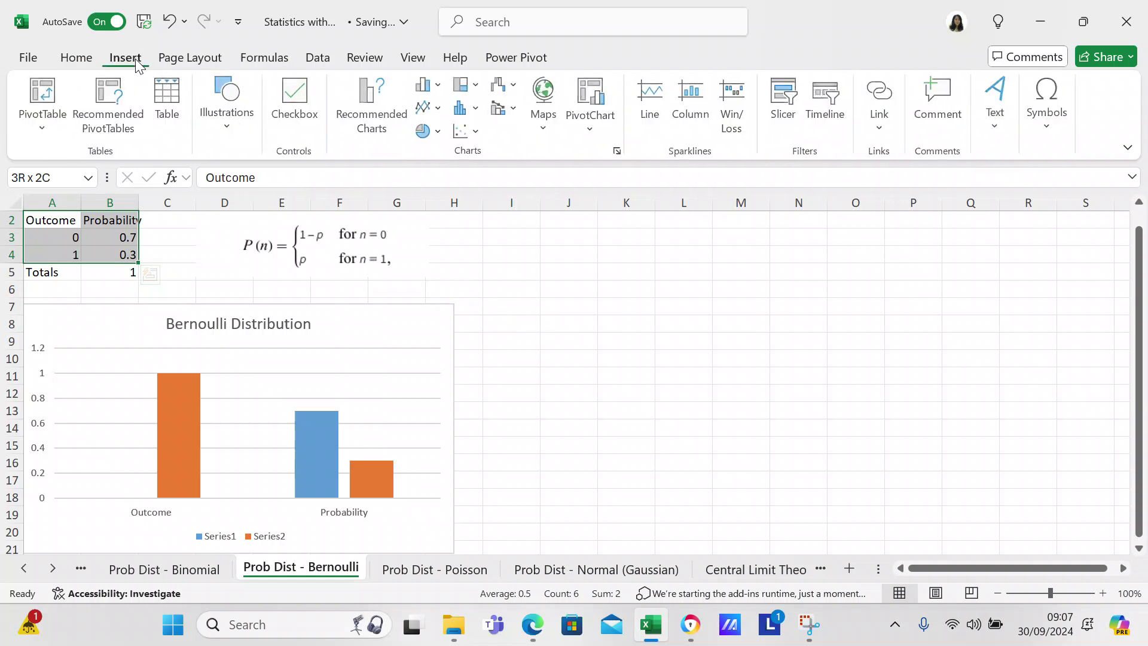
left_click(372, 124)
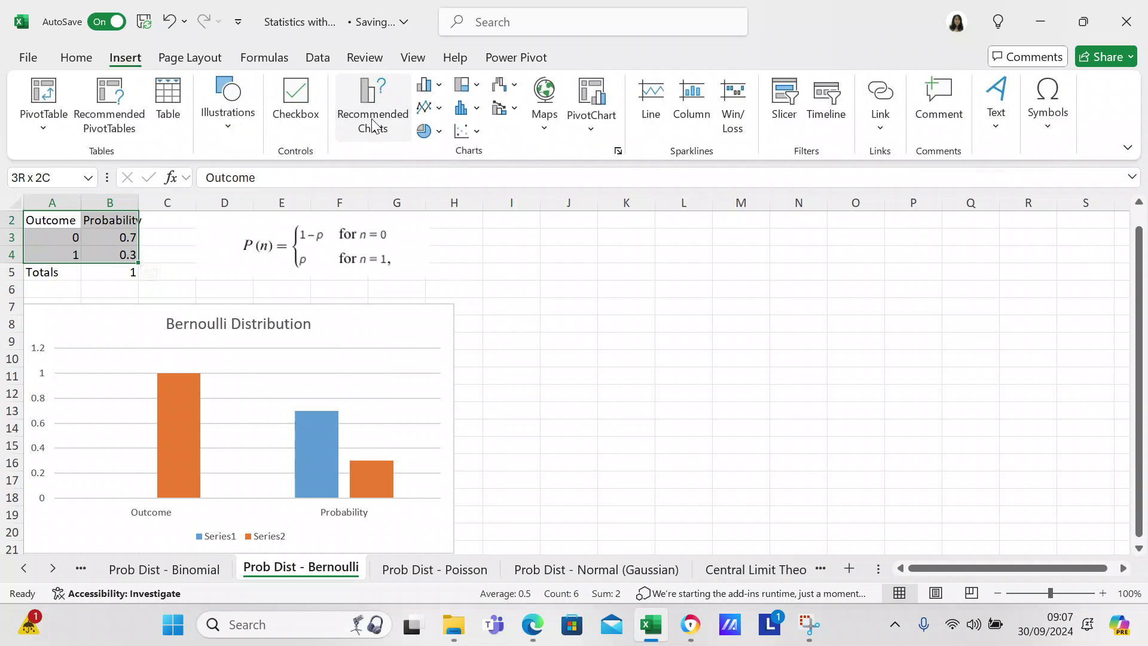
left_click(372, 125)
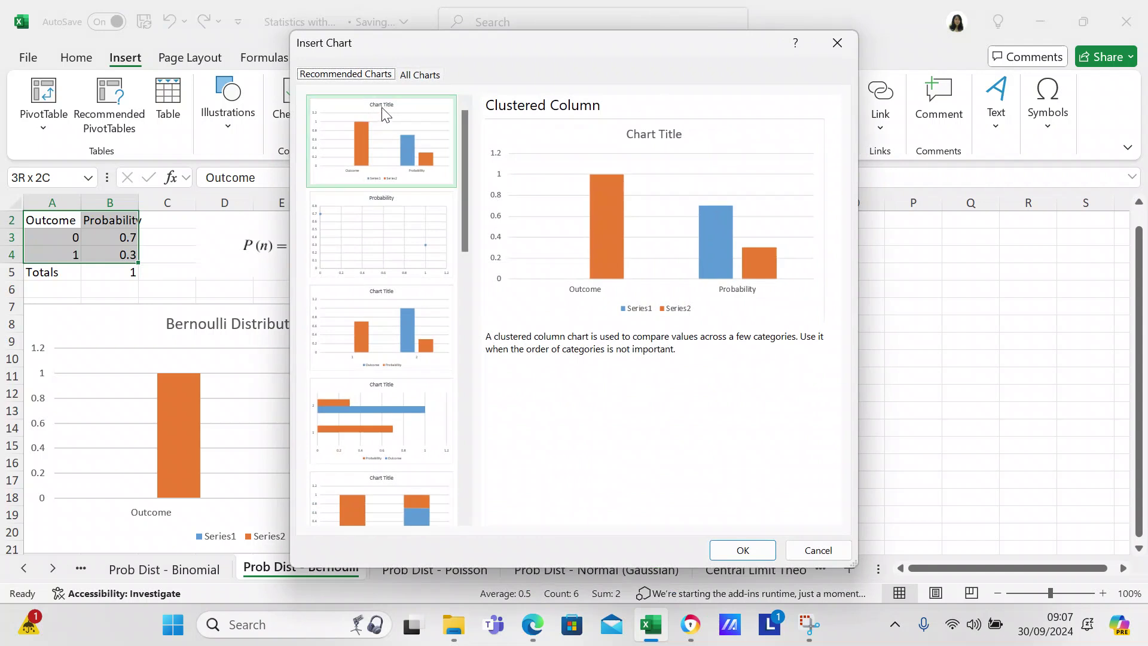
In All Charts, preview the data as Bar, Column, Scatter and Histogram charts
left_click(416, 74)
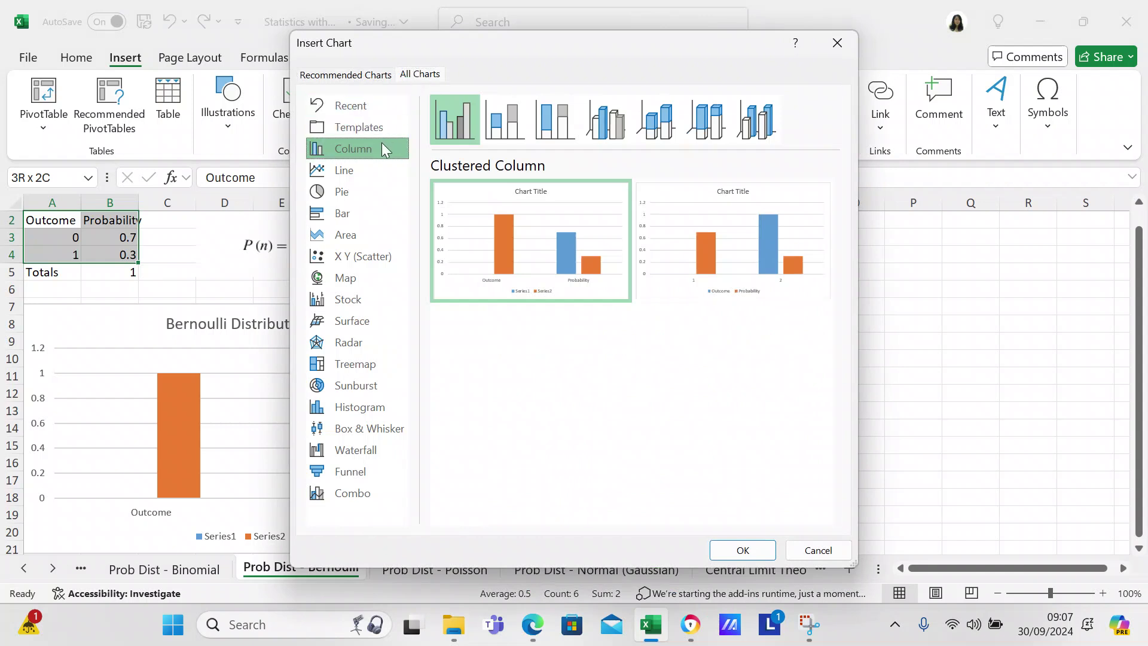
left_click(354, 211)
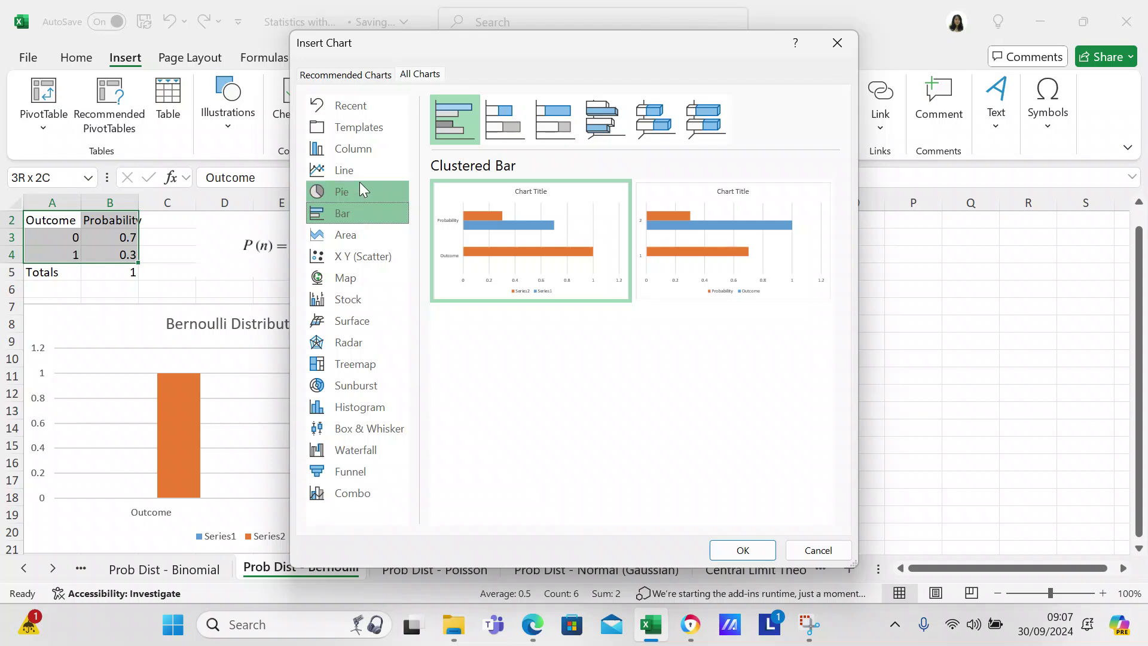
left_click(361, 154)
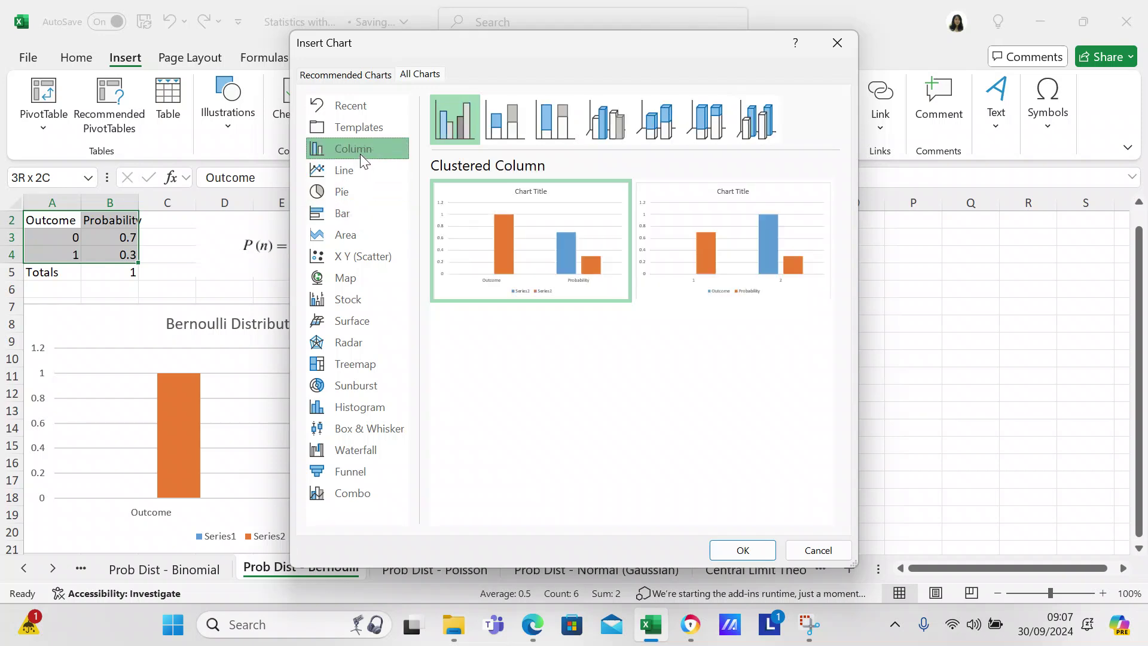
left_click(355, 250)
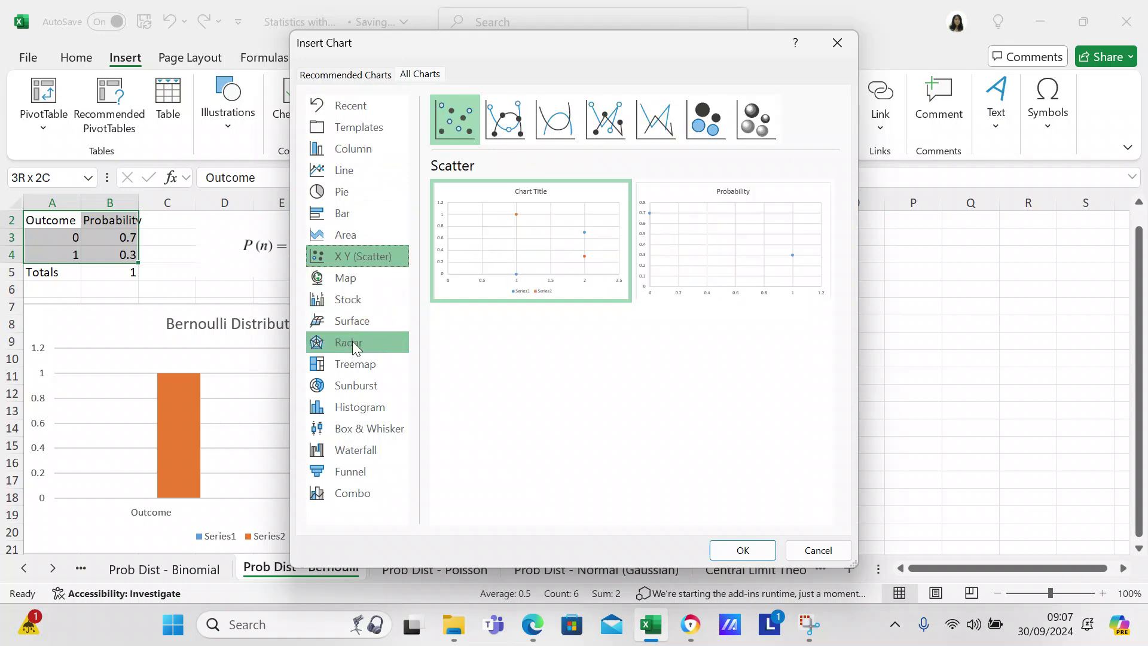
left_click(362, 406)
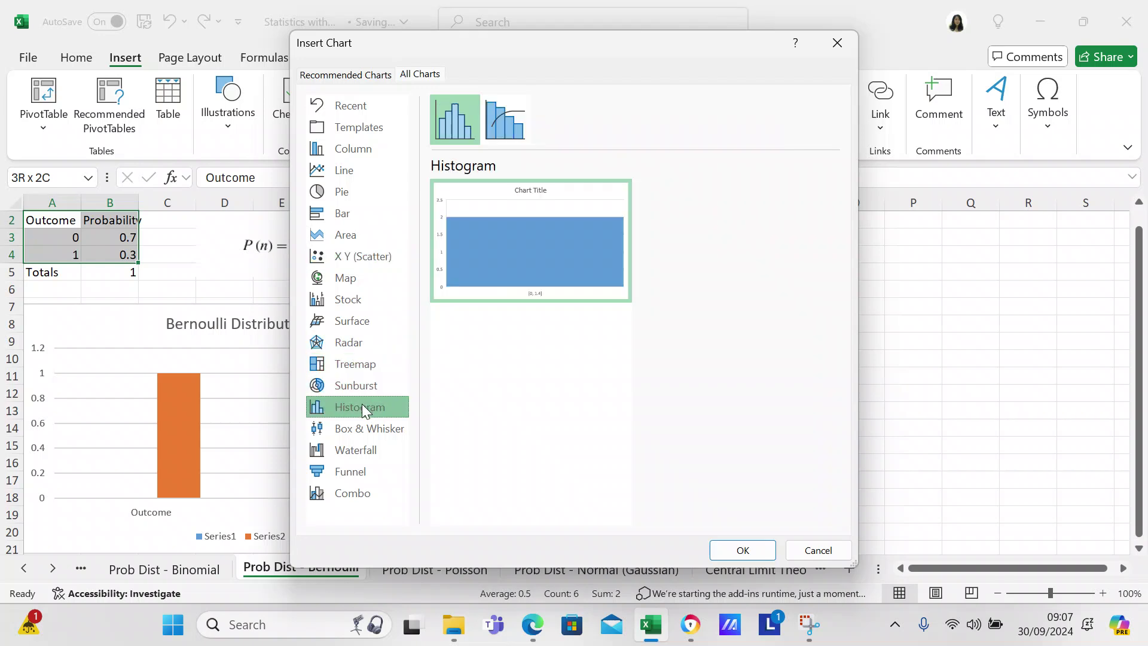
left_click(350, 153)
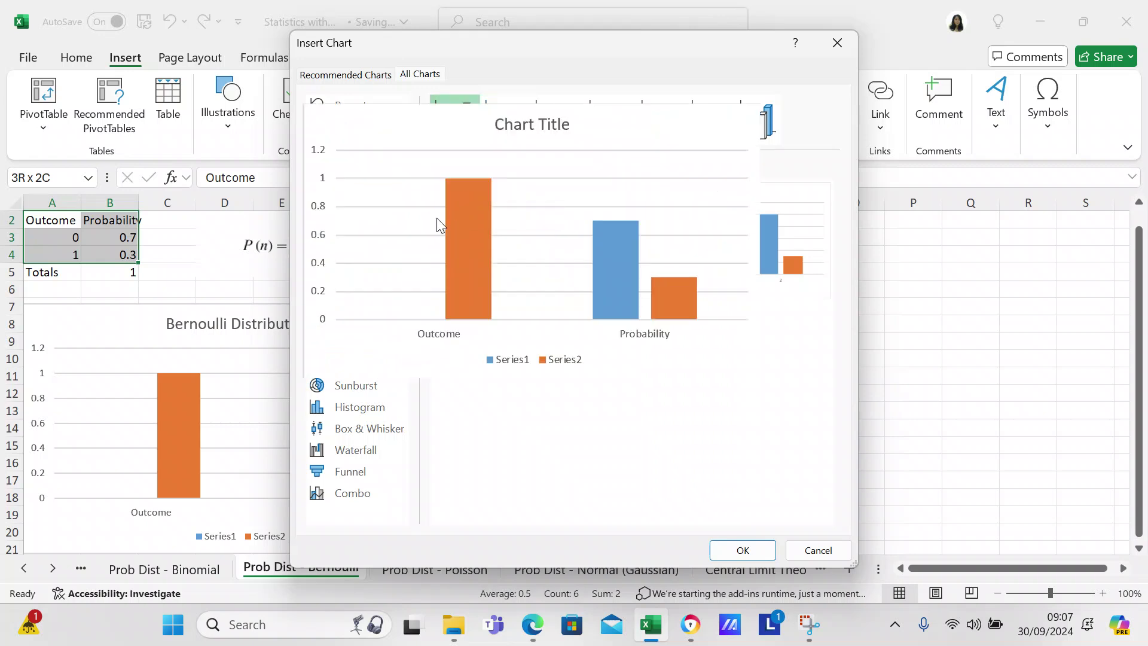
Compare the stacked and 3-D column variants, then insert a plain Clustered Column chart
left_click(500, 118)
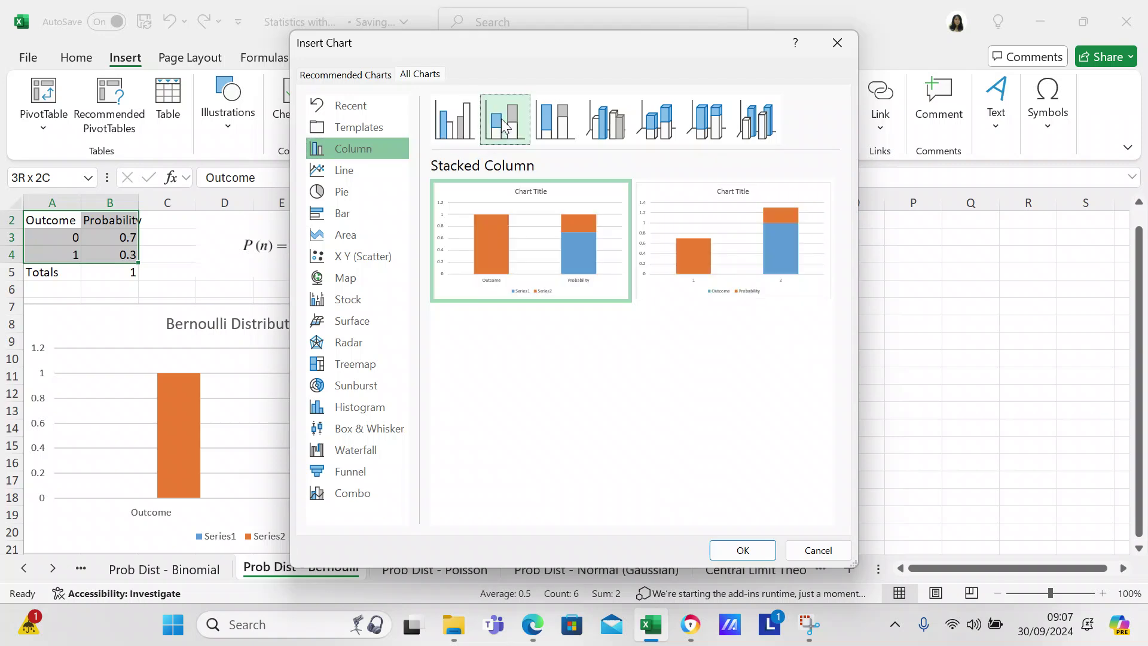
left_click(542, 120)
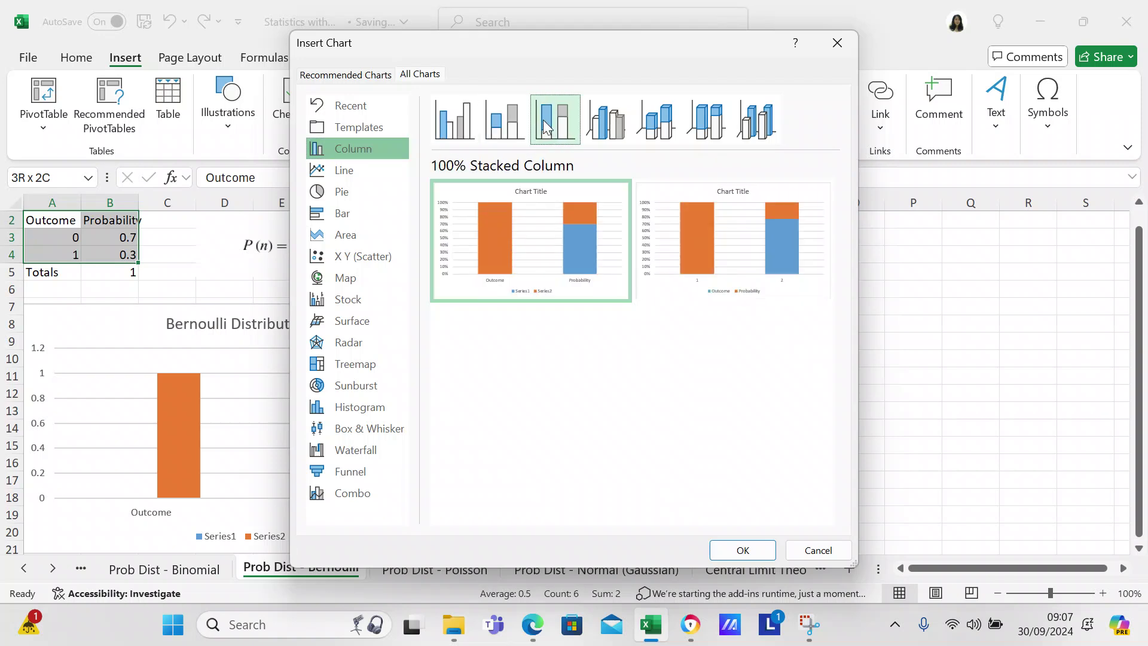
left_click(596, 122)
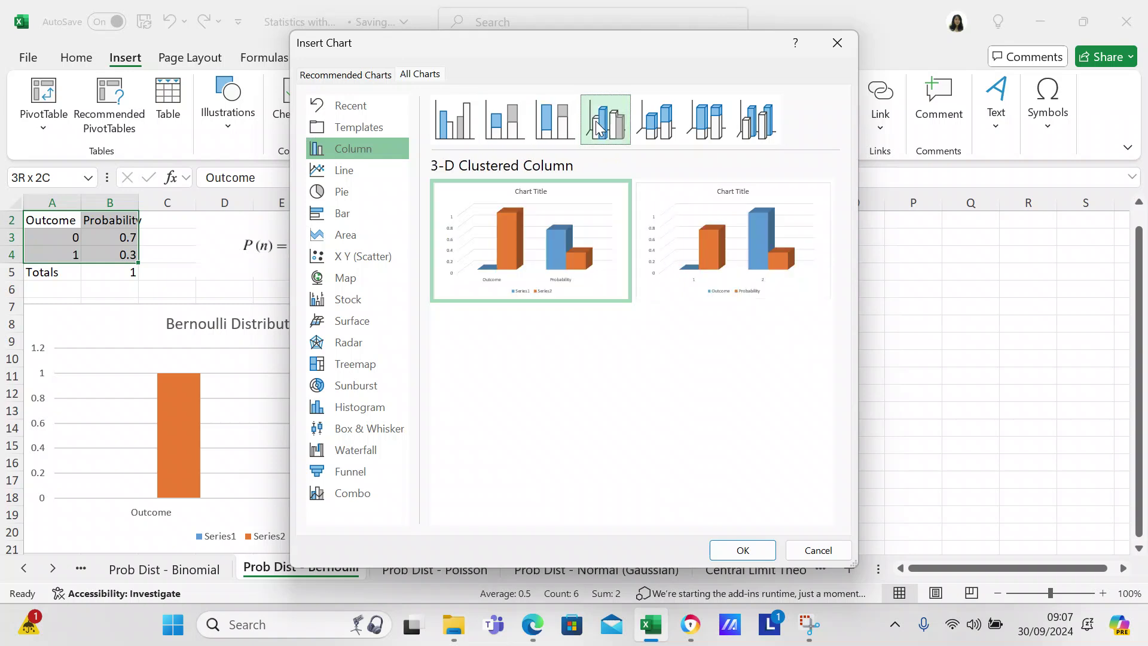
left_click(645, 124)
left_click(703, 128)
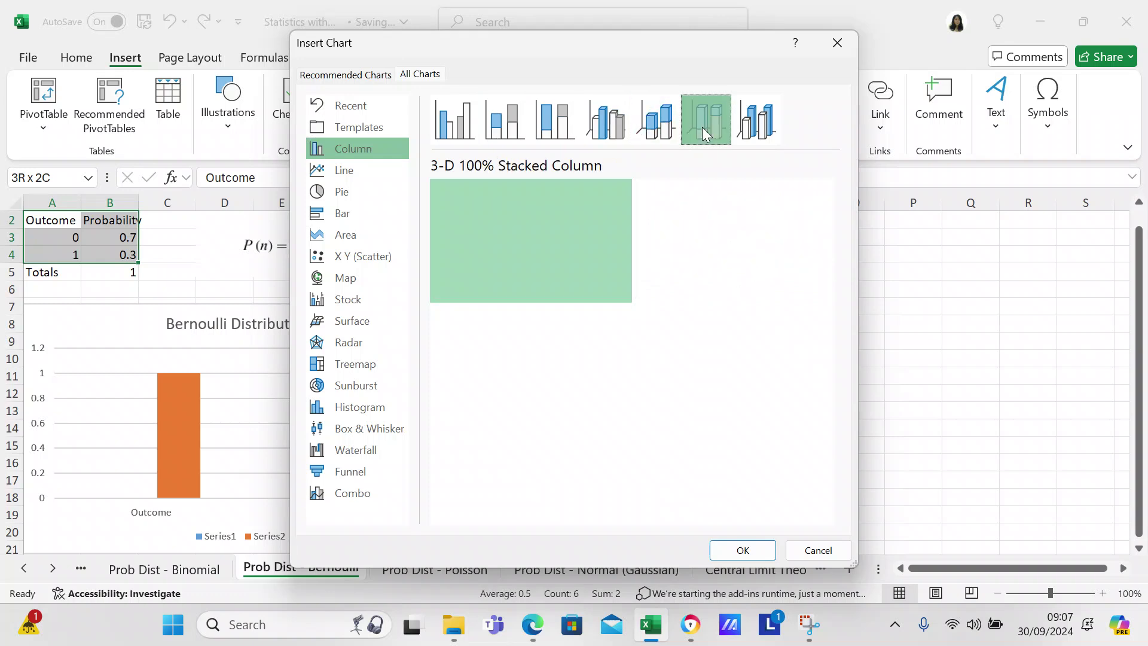
left_click(750, 126)
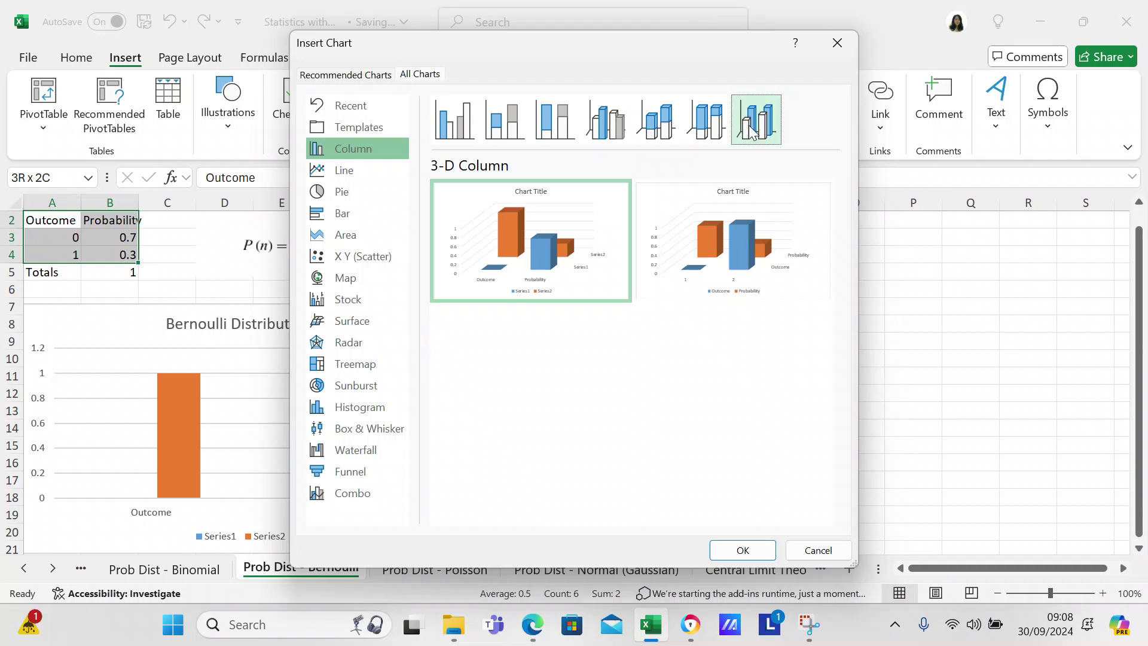
left_click(452, 114)
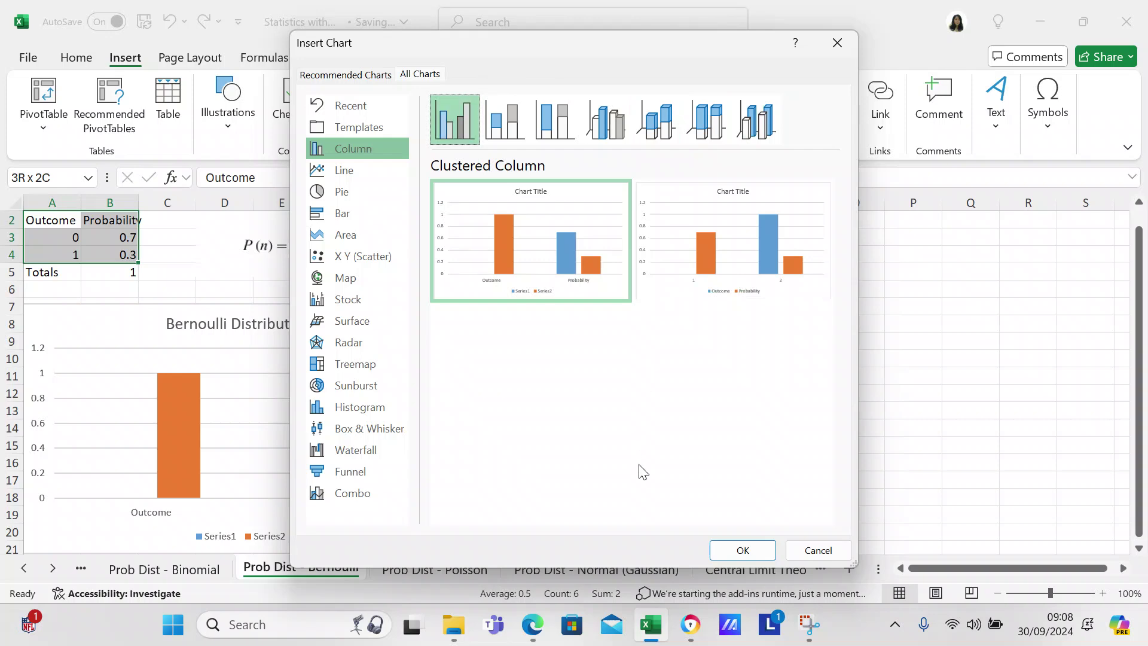
left_click(732, 556)
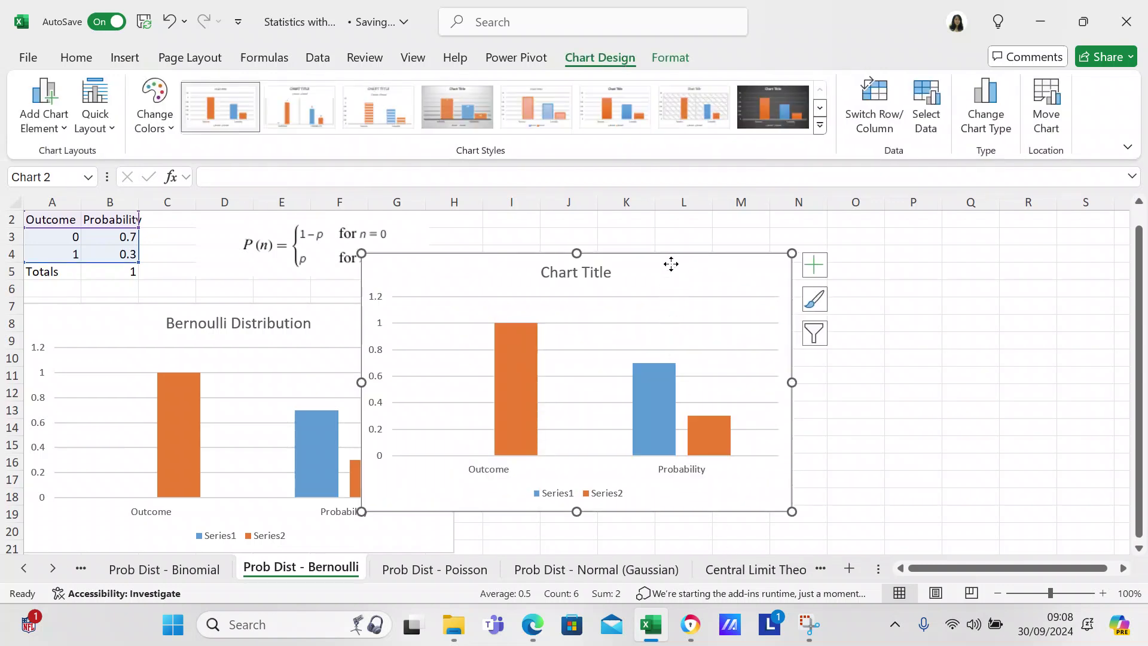
Drag the new Chart Title chart aside, undo until it disappears, then click cell I6
left_click_drag(671, 268, 789, 314)
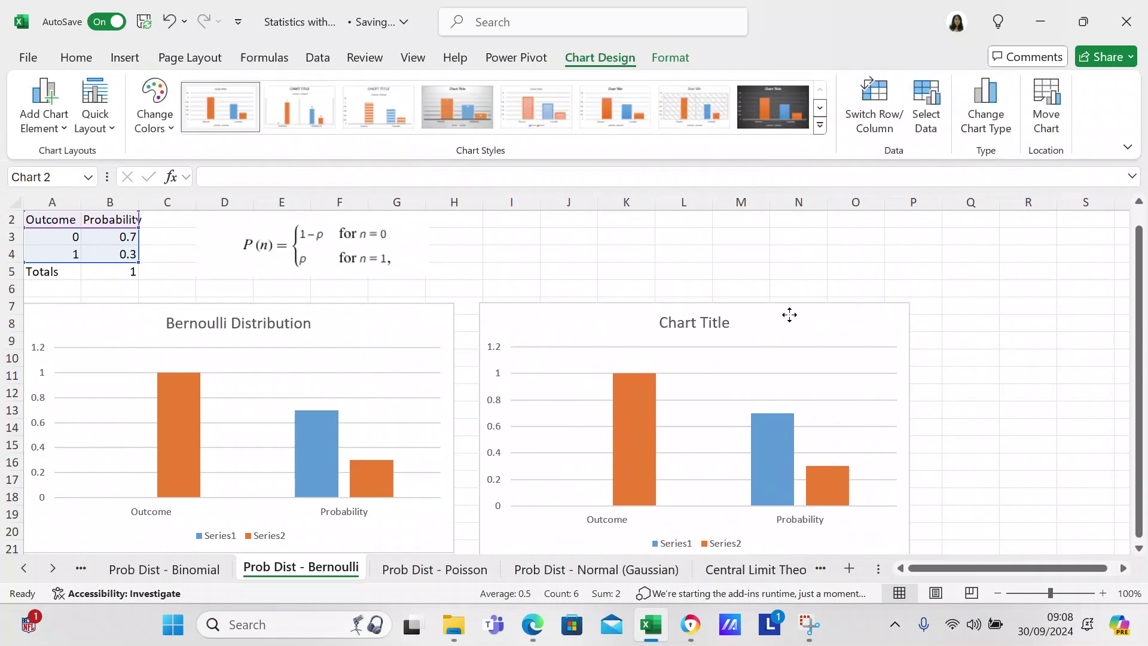
left_click_drag(789, 314, 789, 319)
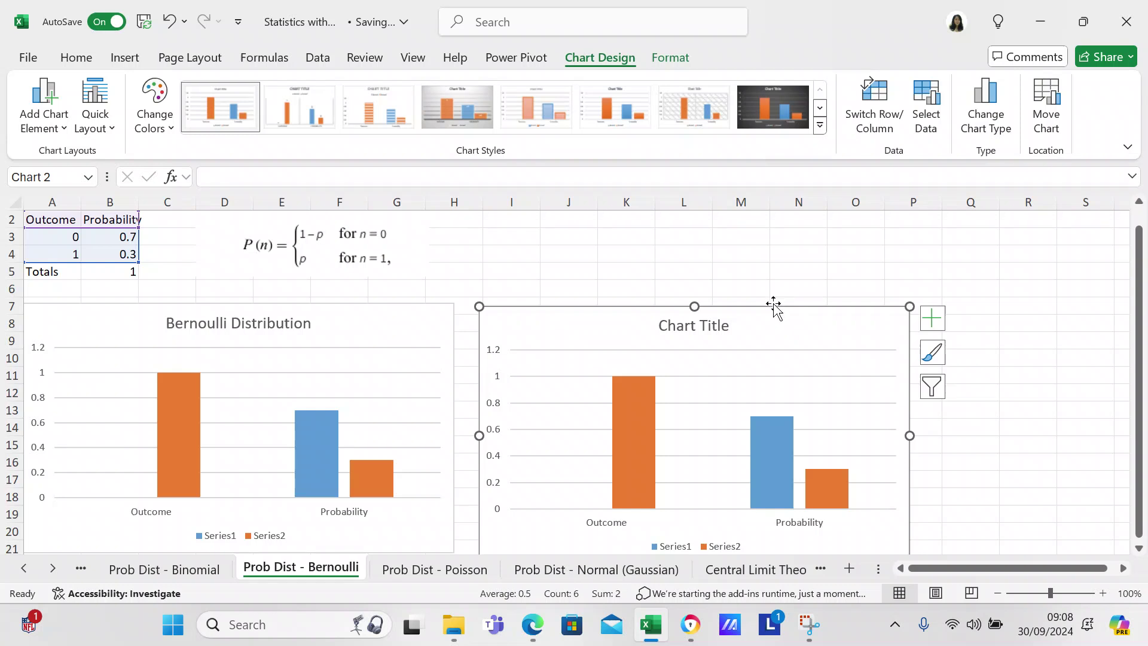
left_click(171, 23)
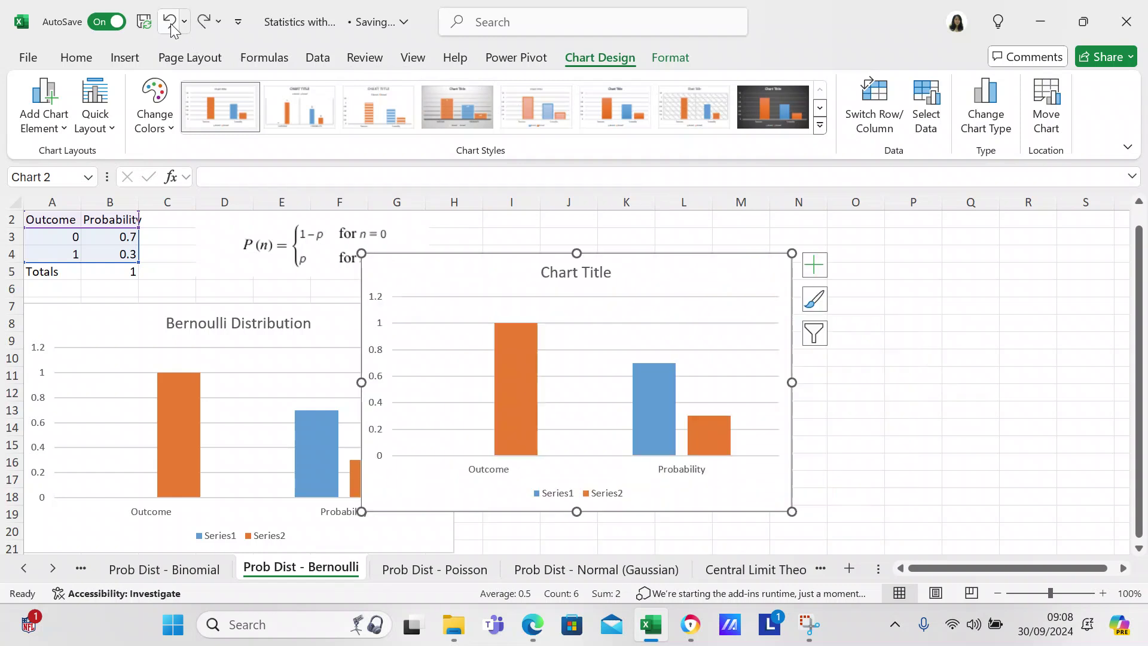
left_click(170, 23)
left_click(170, 23)
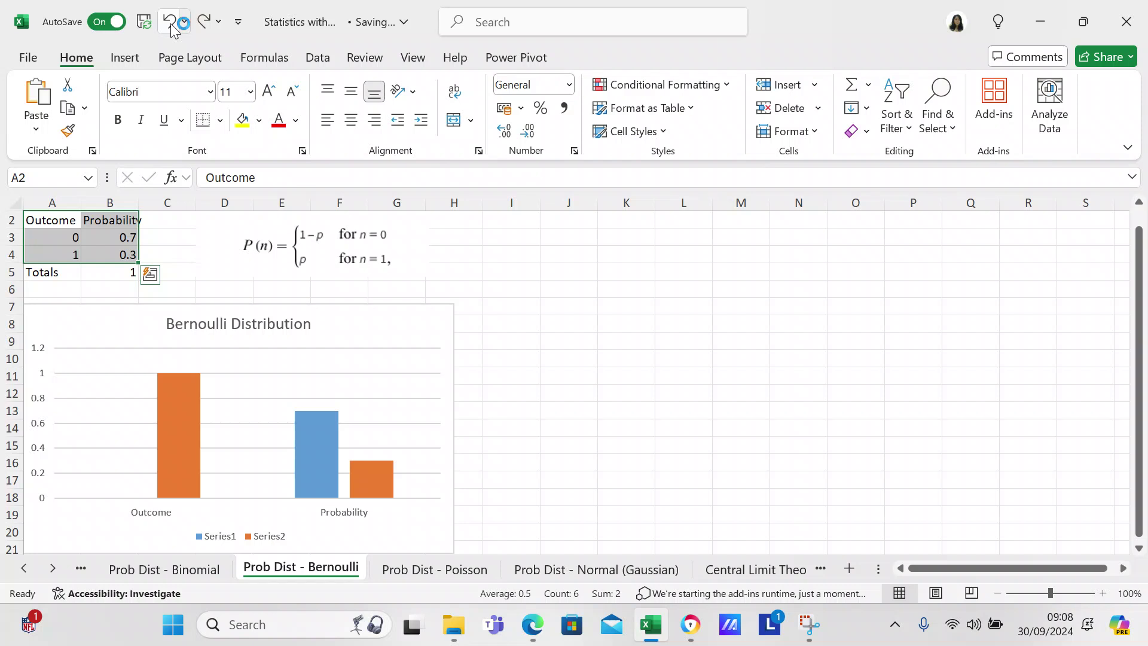
left_click(527, 290)
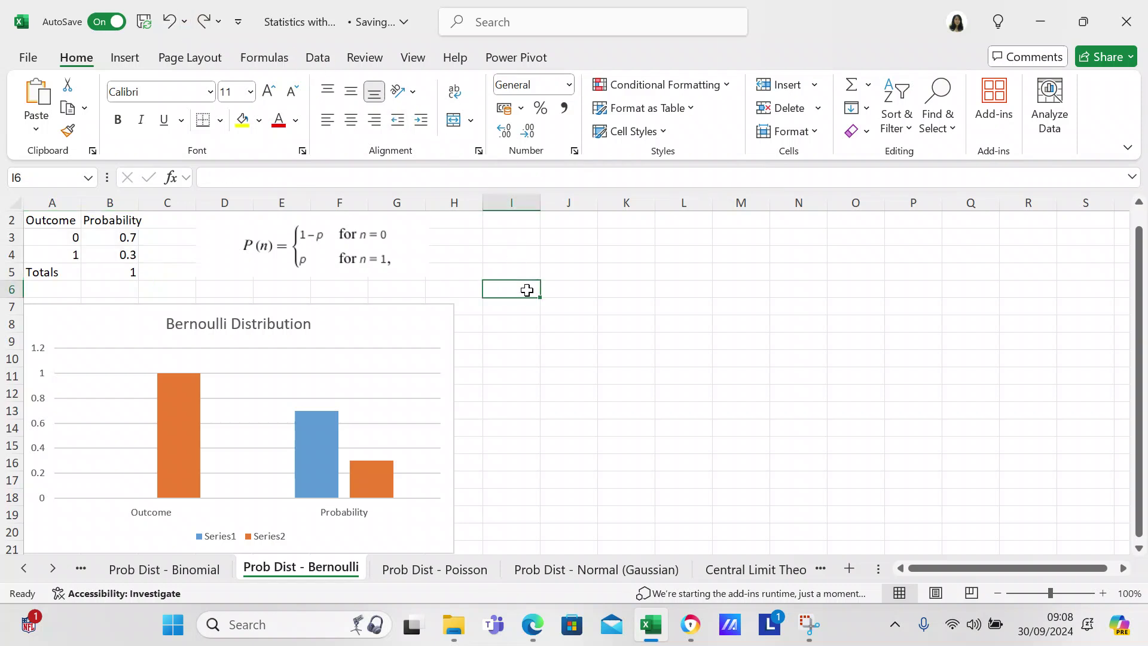